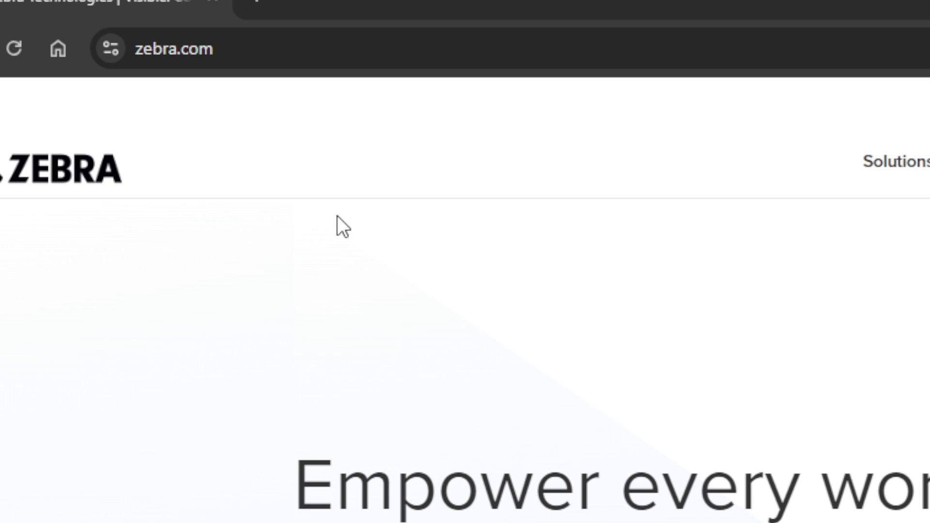
# - Go to ZSBSeries.com/Setup in Chrome to download the Mac app
pyautogui.click(400, 51)
pyautogui.write('ZSBS')
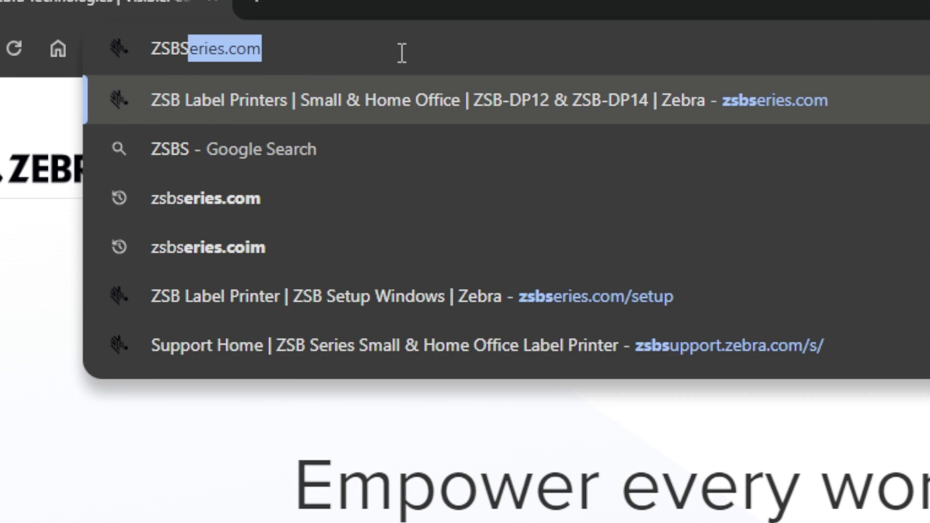
pyautogui.write('eries.com/Setup')
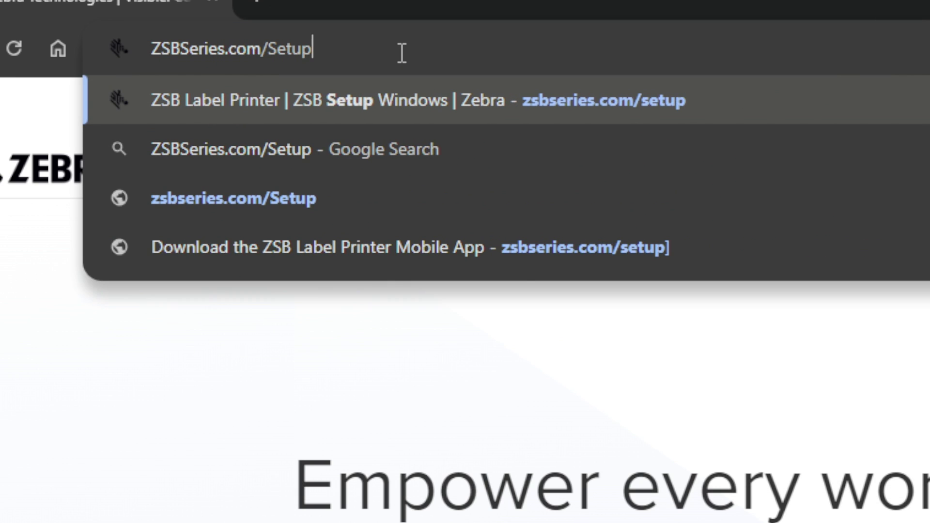
pyautogui.press('Return')
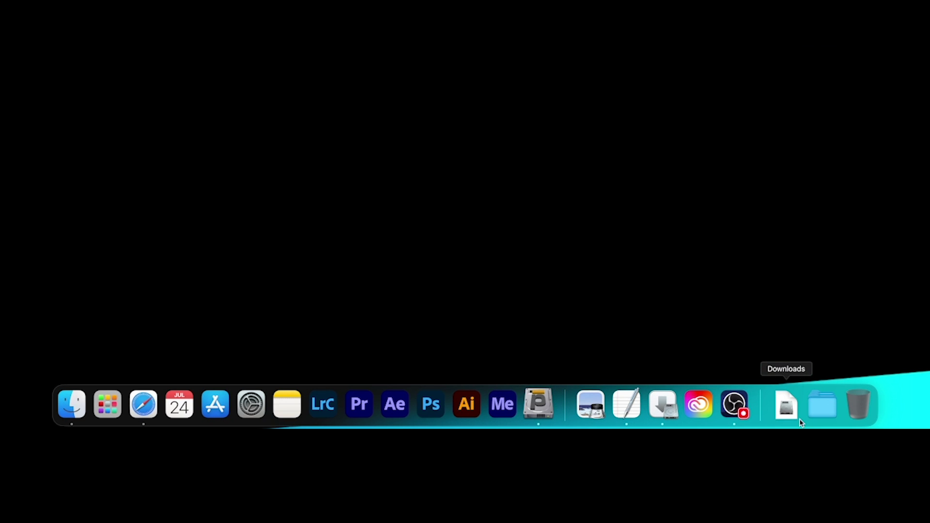
# - Launch ZSB Printer Tools Installer from the downloaded .dmg and allow the internet-downloaded app
pyautogui.click(790, 415)
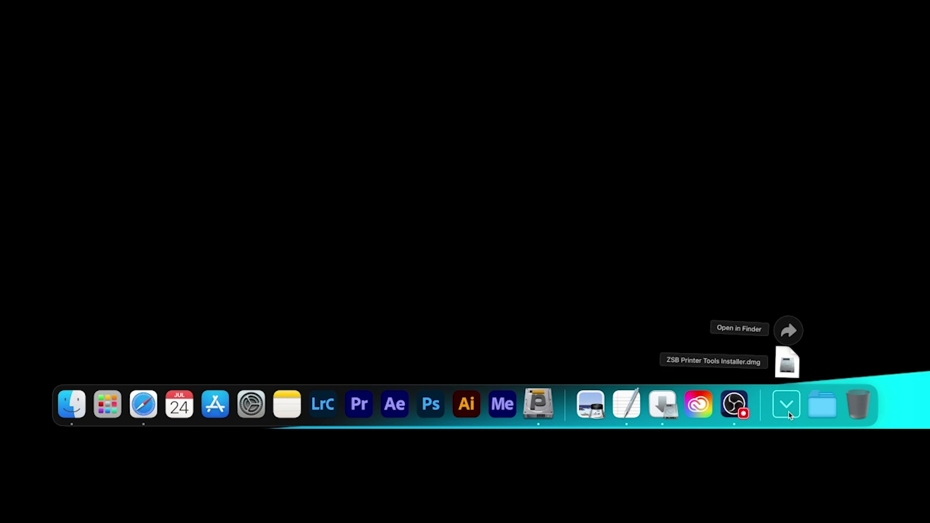
pyautogui.click(788, 365)
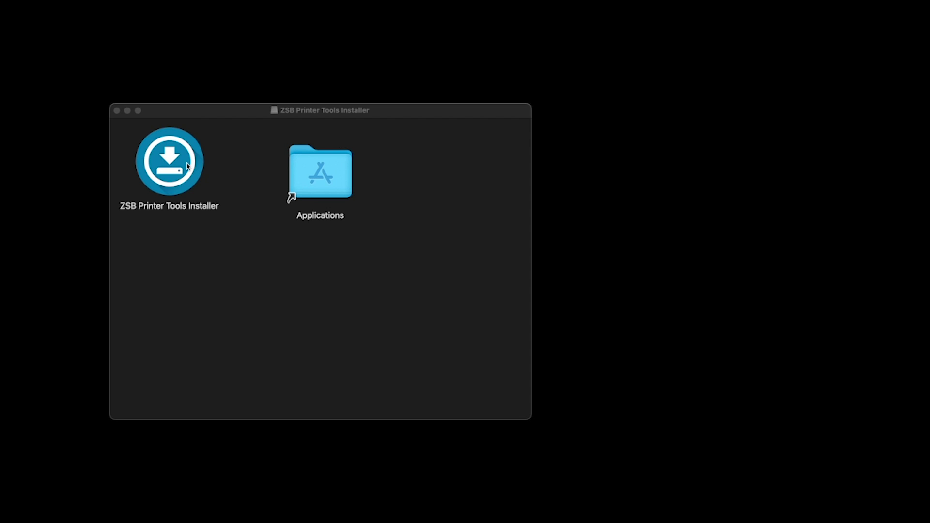
pyautogui.click(187, 165)
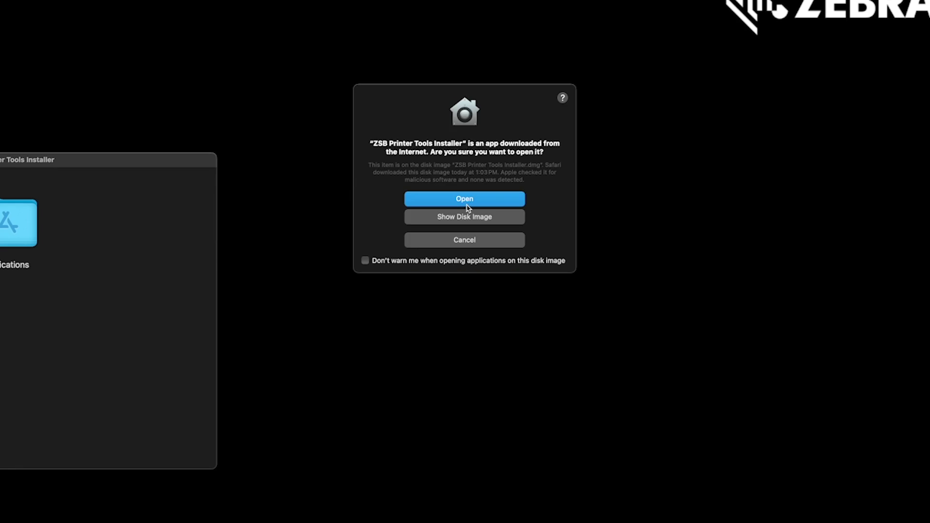
pyautogui.click(466, 288)
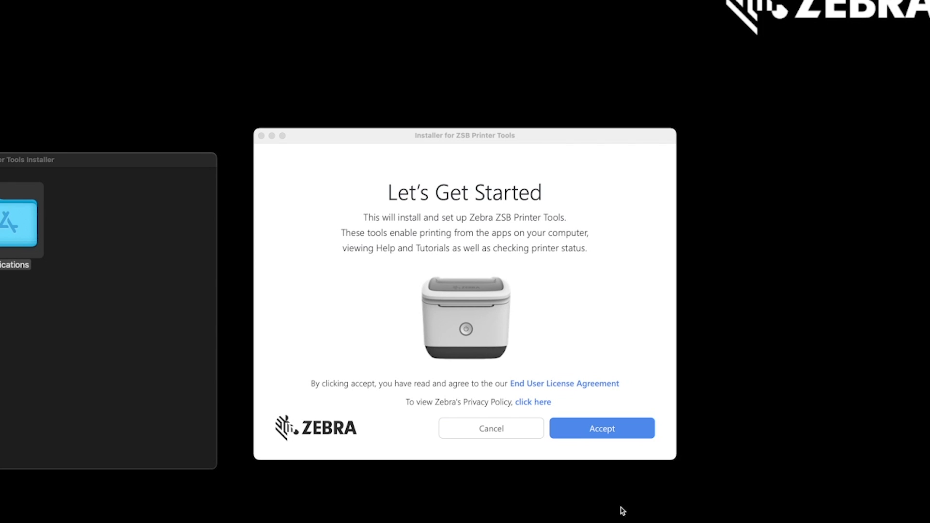
# - Accept the licence agreement and approve the helper tool install with the Mac password
pyautogui.click(623, 438)
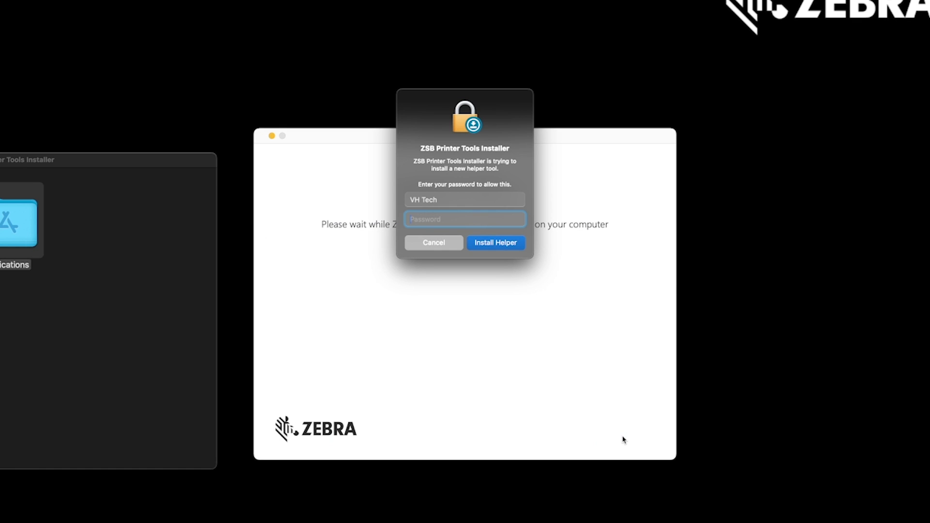
pyautogui.write('••••••••')
pyautogui.press('Return')
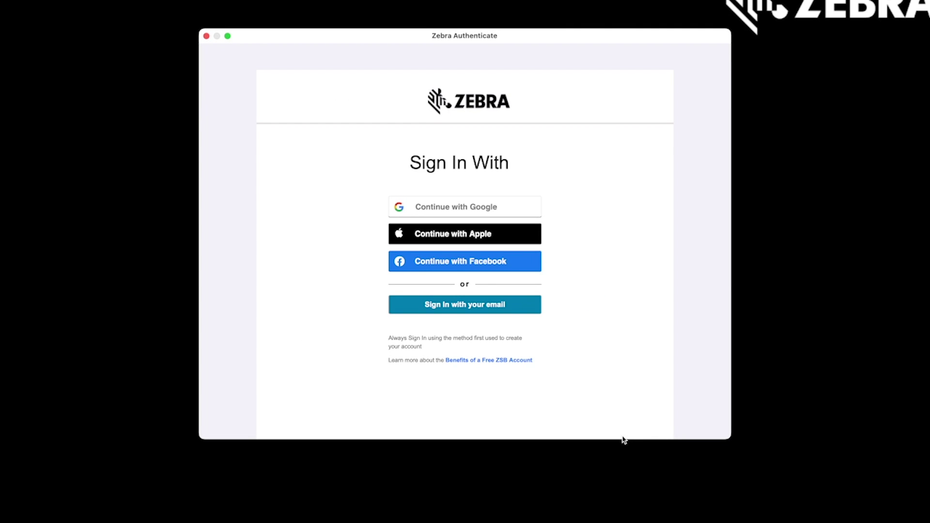
# - Sign in to Zebra with your email address and password
pyautogui.click(510, 311)
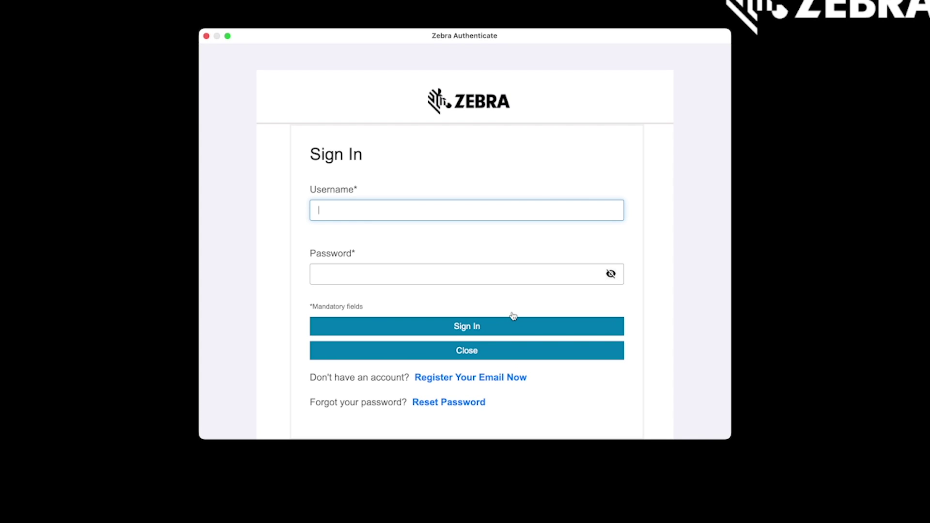
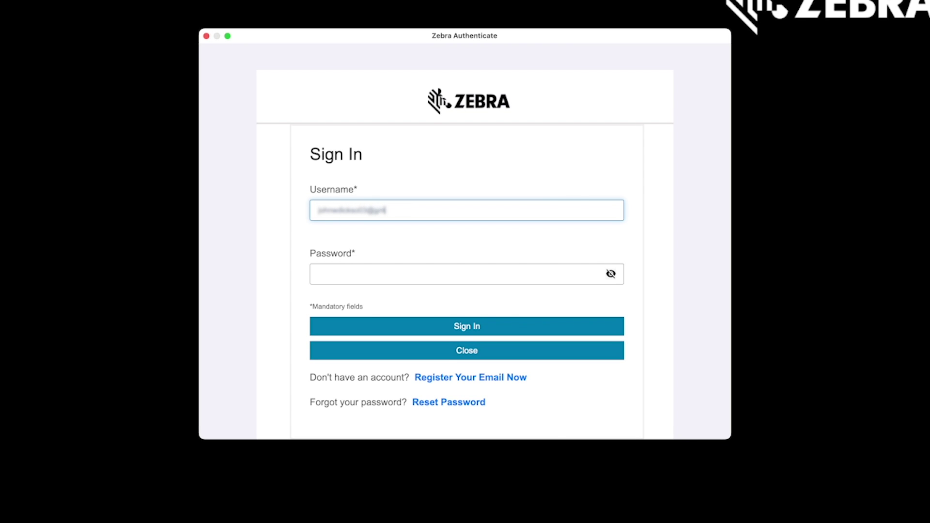
pyautogui.click(403, 282)
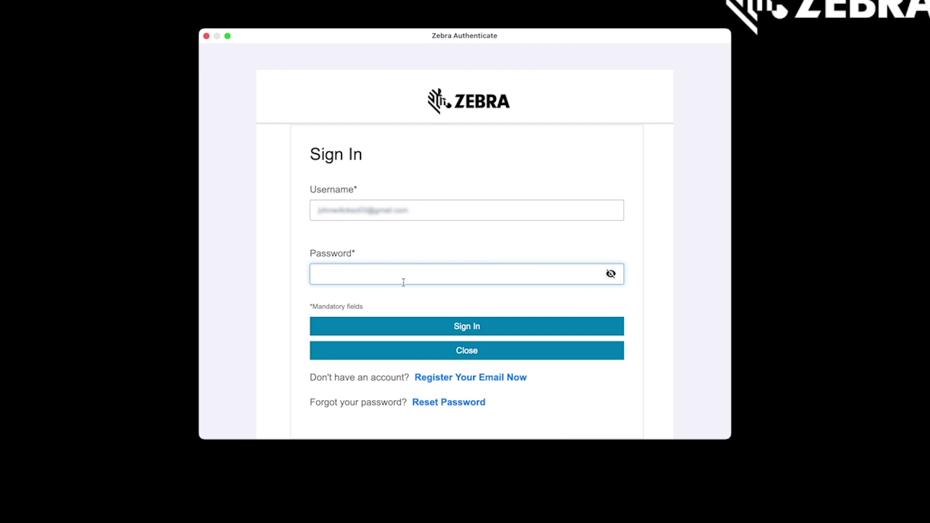
pyautogui.write('•••••••••••')
pyautogui.write('••••')
pyautogui.click(459, 333)
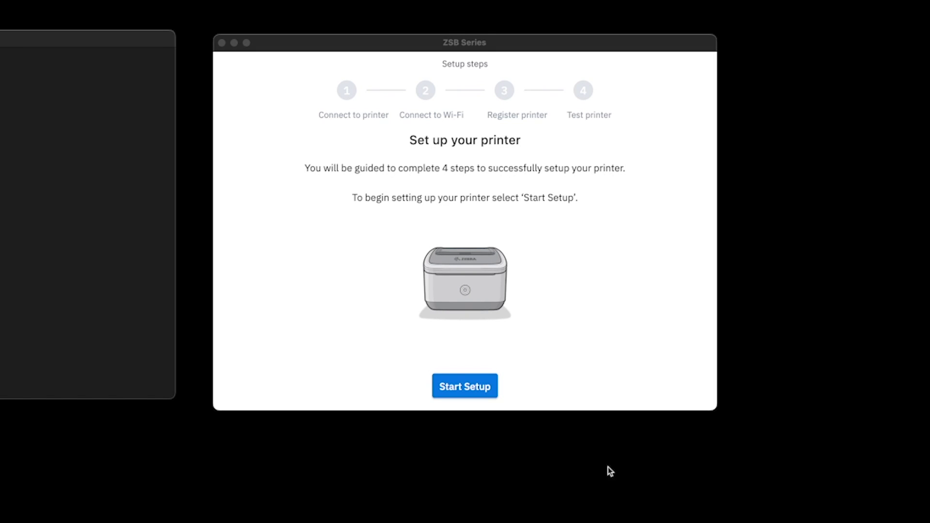
# - Start guided setup and connect to the ZSB-DP12 printer with ID 9C140D in pairing mode
pyautogui.click(471, 393)
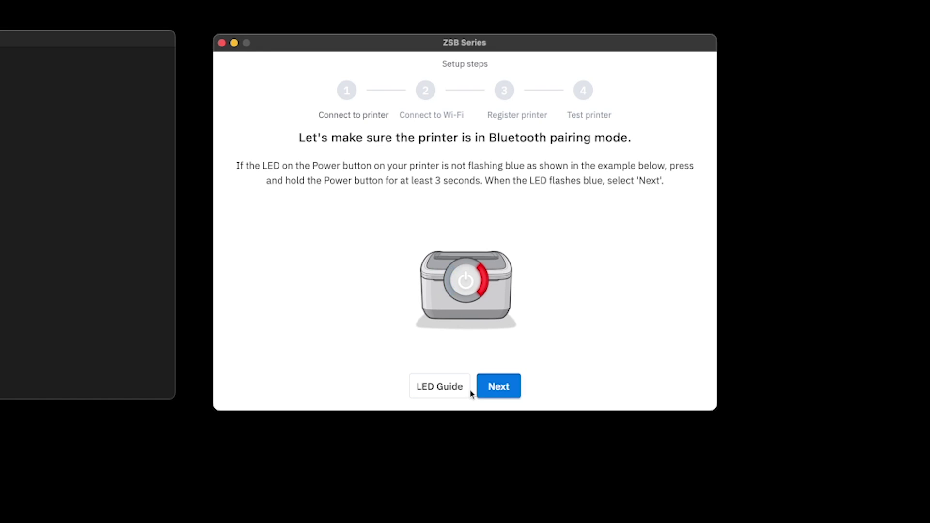
pyautogui.click(498, 391)
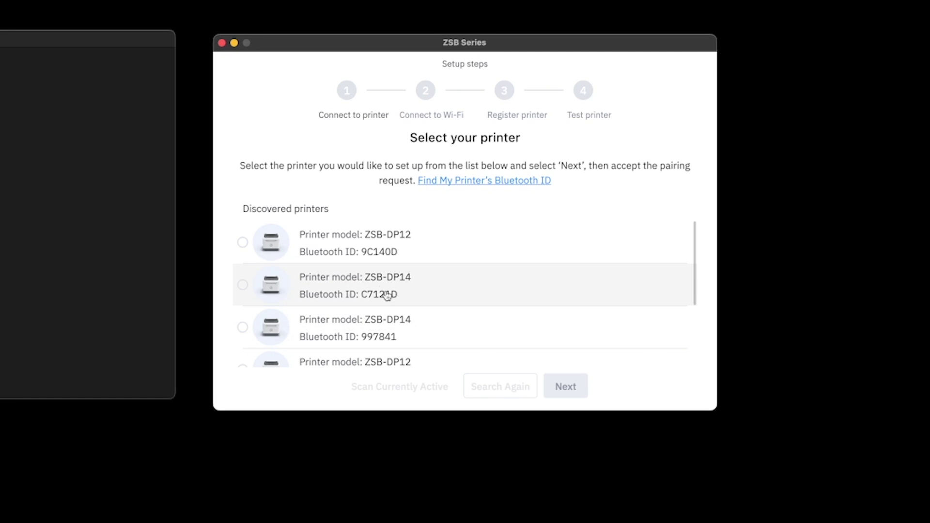
pyautogui.click(388, 259)
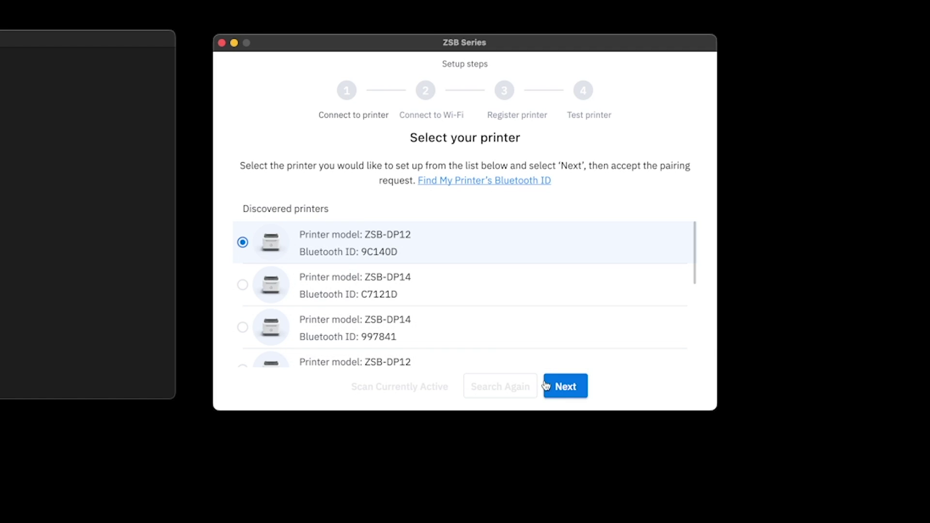
pyautogui.click(557, 389)
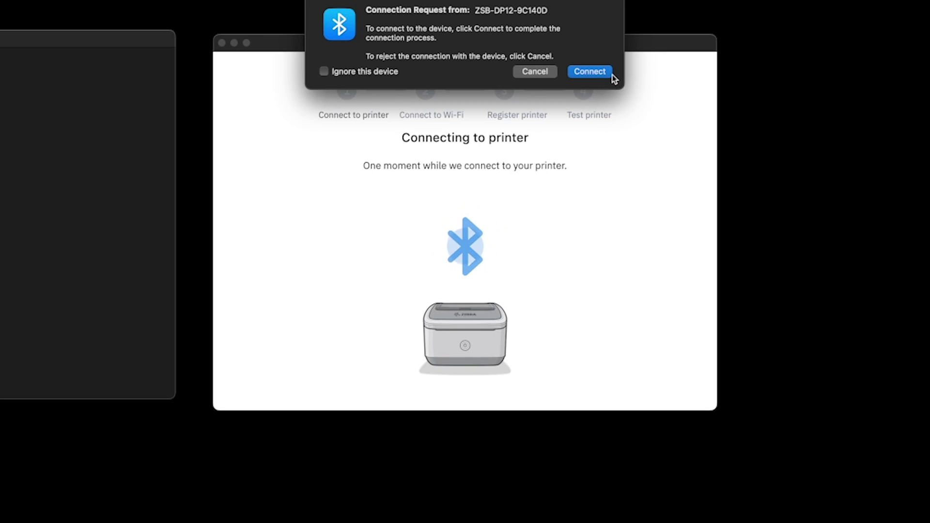
# - Accept the macOS Bluetooth connection request from the ZSB-DP12 printer
pyautogui.click(589, 72)
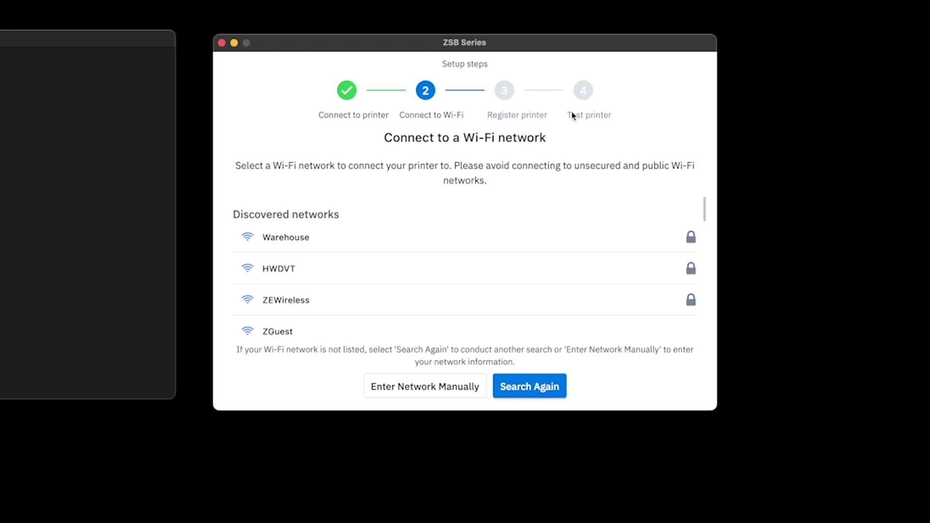
# - Join the printer to the Warehouse Wi-Fi network using its password
pyautogui.click(539, 237)
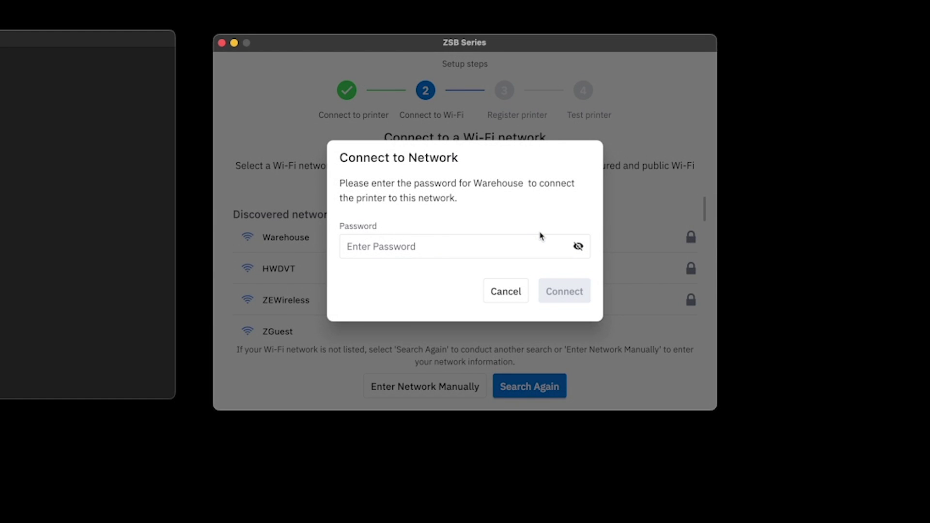
pyautogui.click(517, 237)
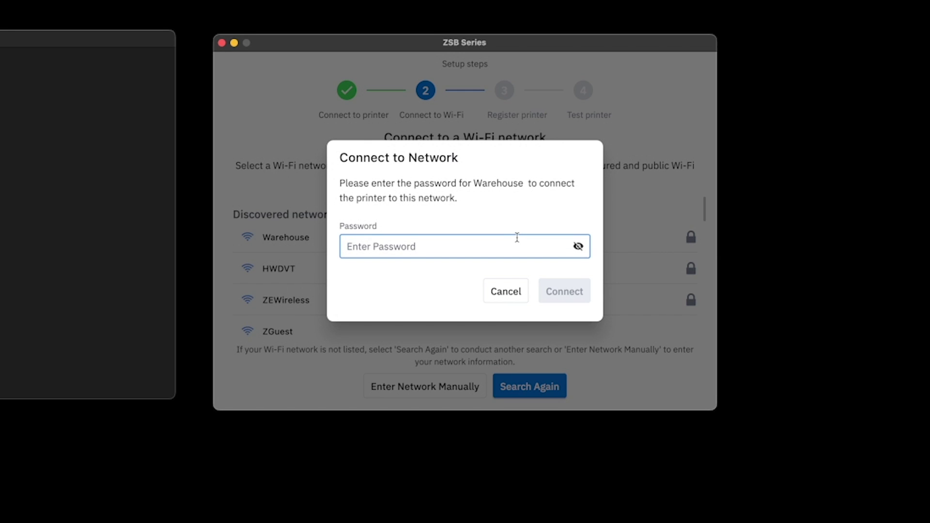
pyautogui.write('••••••••')
pyautogui.write('•••••')
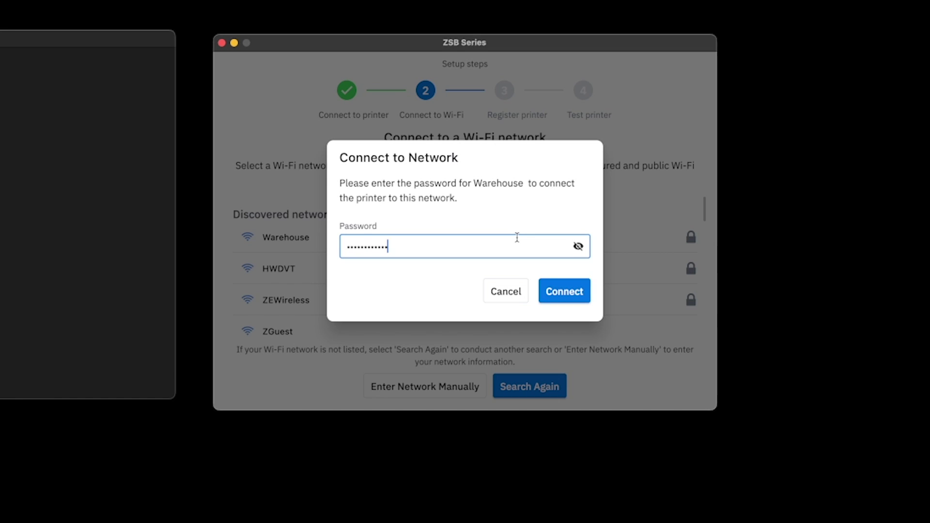
pyautogui.click(554, 292)
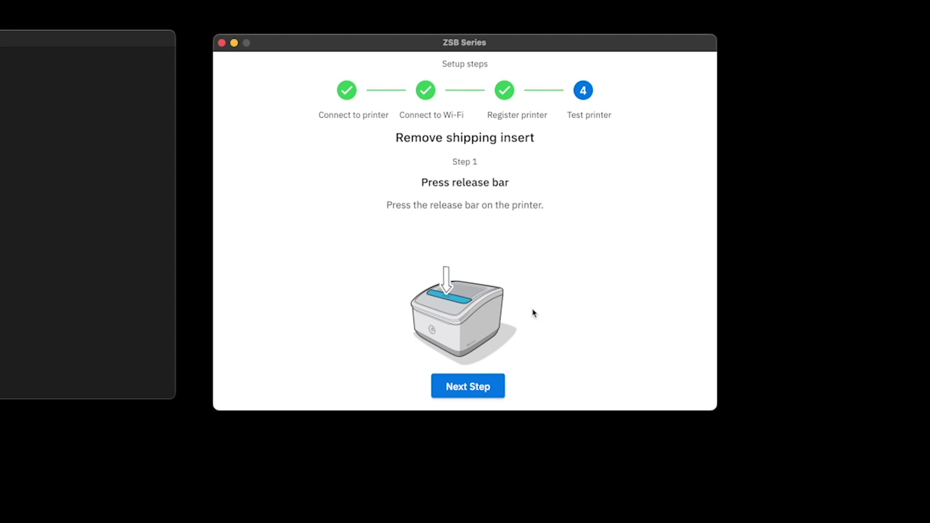
# - Step through opening the cover, removing the insert, aligning the label and closing the cover
pyautogui.click(492, 380)
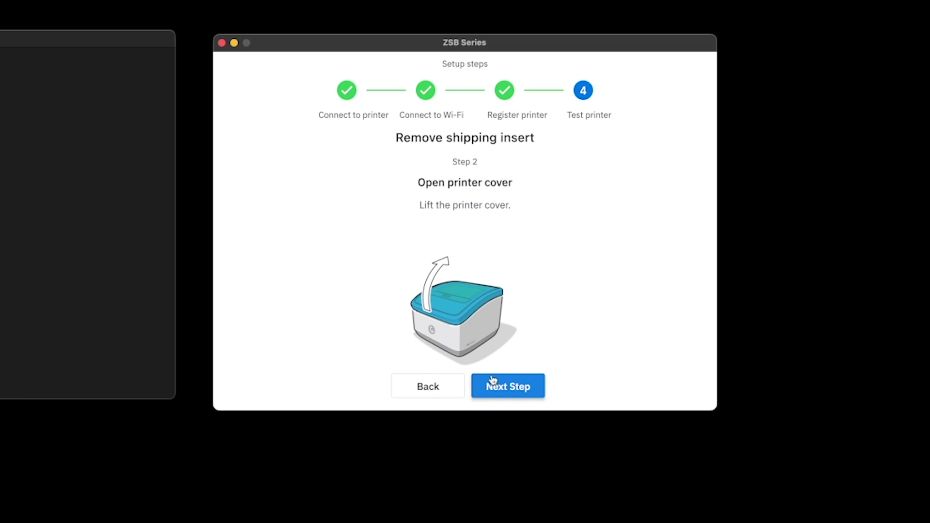
pyautogui.click(492, 380)
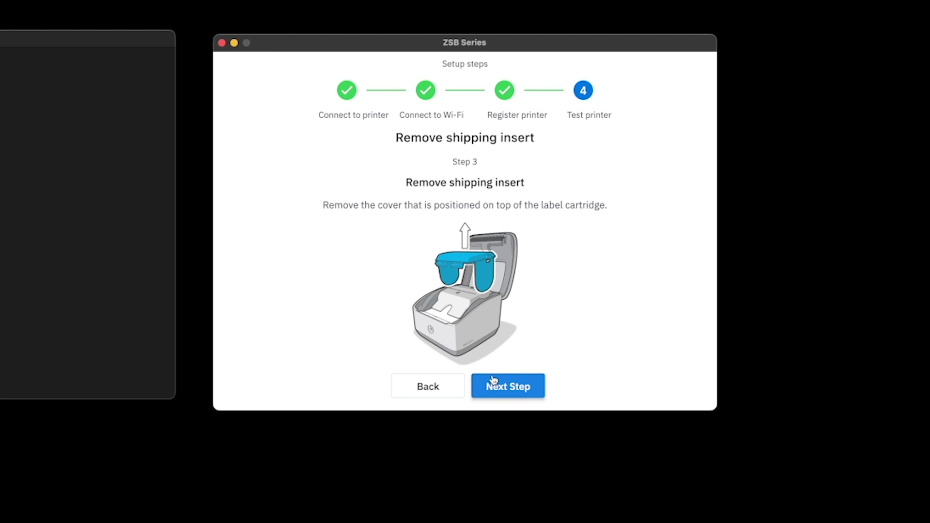
pyautogui.click(494, 380)
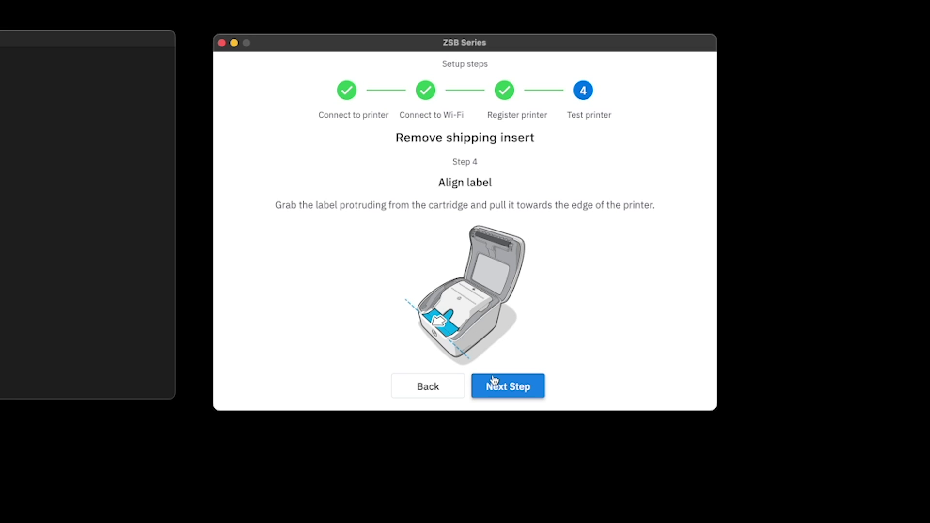
pyautogui.click(494, 380)
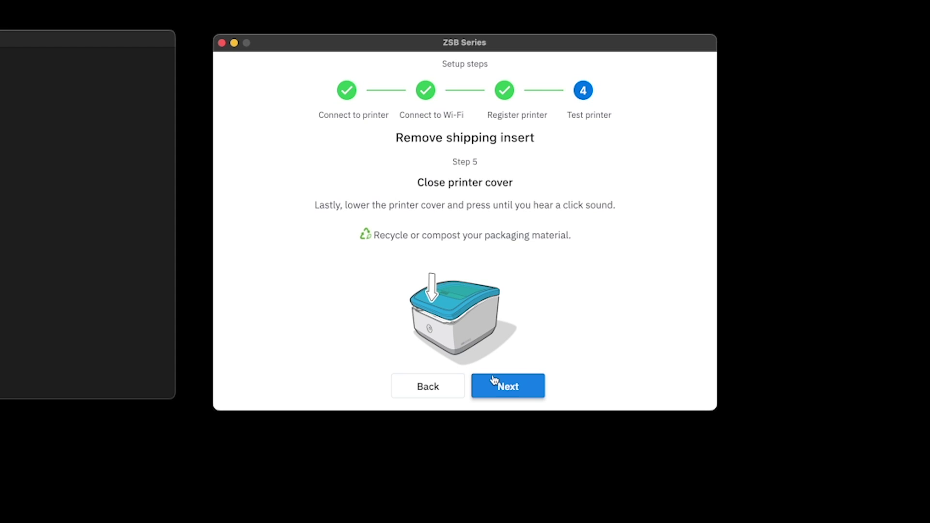
pyautogui.click(494, 380)
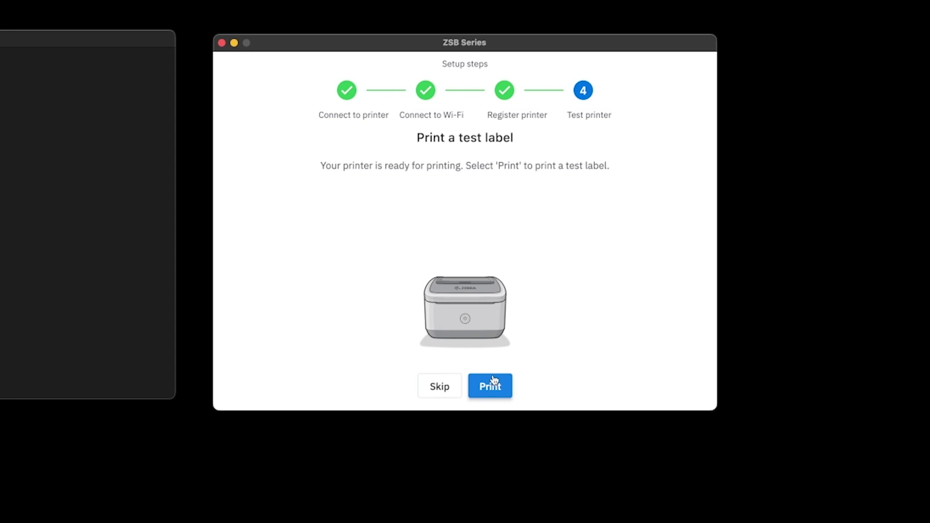
# - Print a test label and confirm with Yes that it printed
pyautogui.click(494, 380)
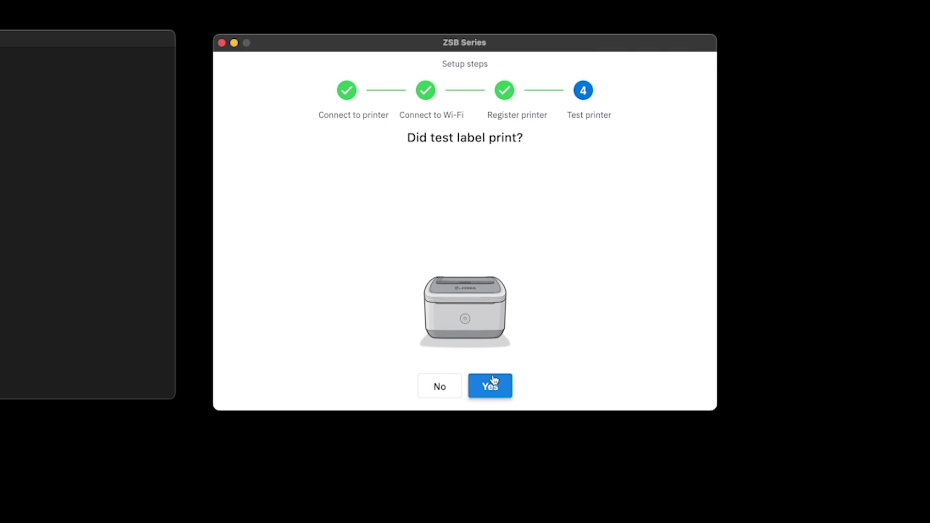
pyautogui.click(494, 380)
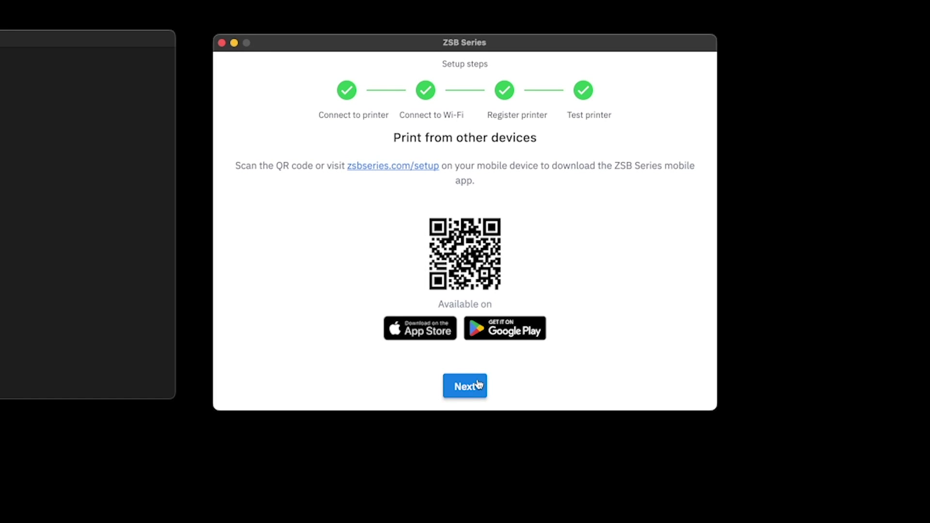
# - Continue past the completion page into ZSB Series Workspace, showing the ZSB-DP12 online
pyautogui.click(479, 385)
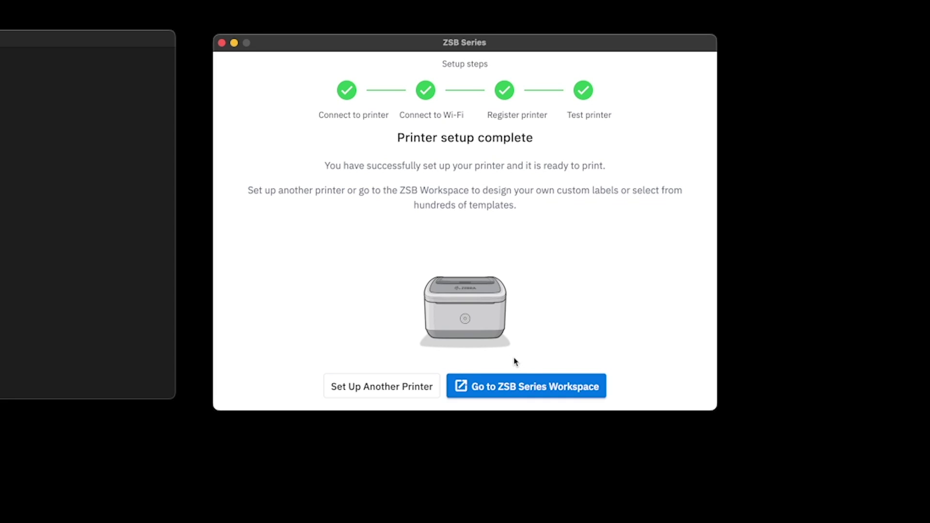
pyautogui.click(544, 392)
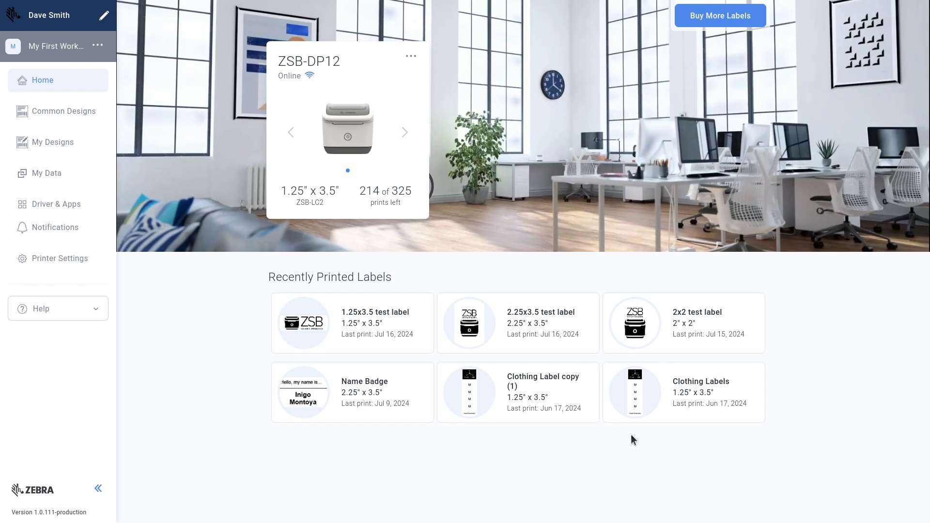
# - Review My Designs, then open Common Designs to see the Address, Barcodes and Jewelry template categories
pyautogui.click(50, 144)
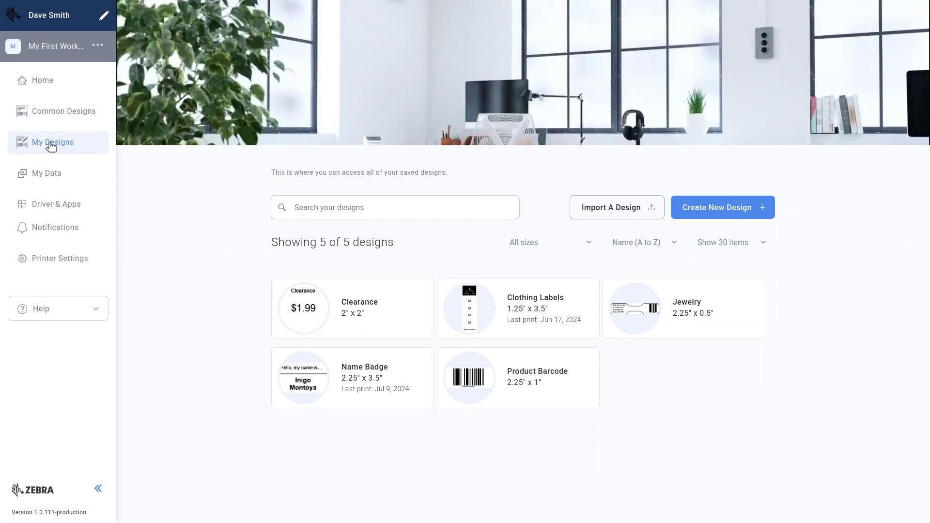
pyautogui.click(53, 116)
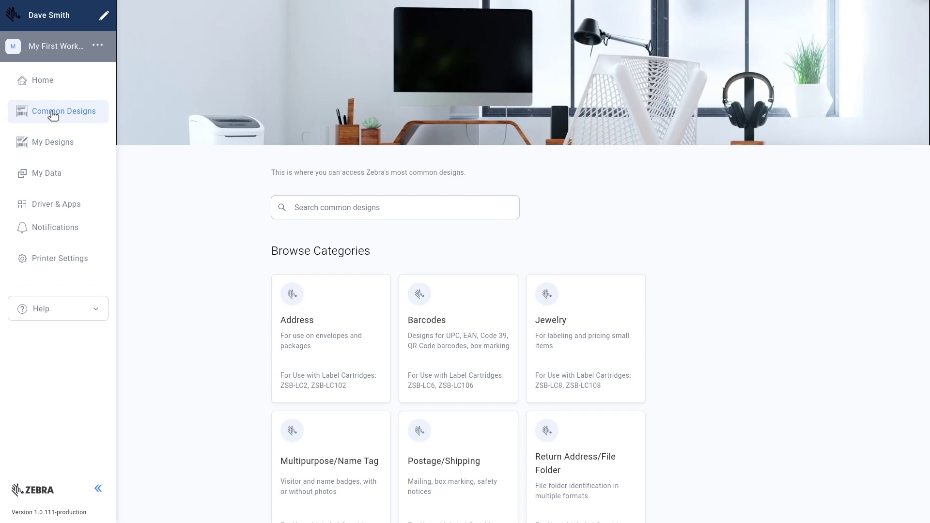